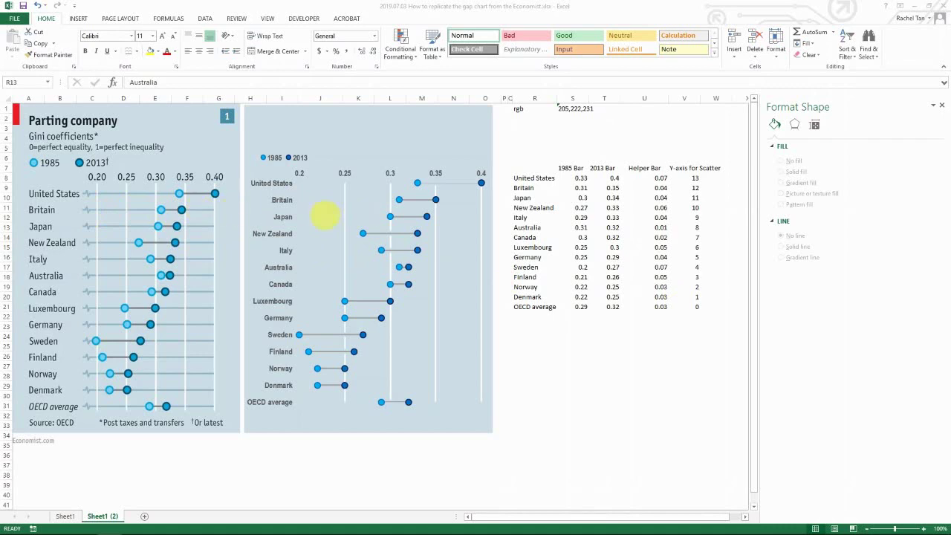
Select the Gini chart and bring up the Gridlines choices under Add Chart Element.
left_click(311, 199)
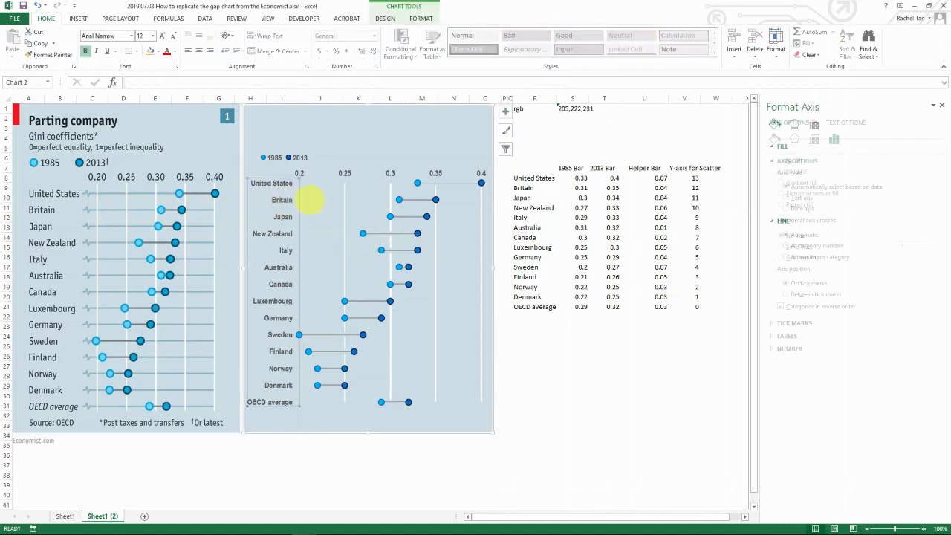
left_click(346, 190)
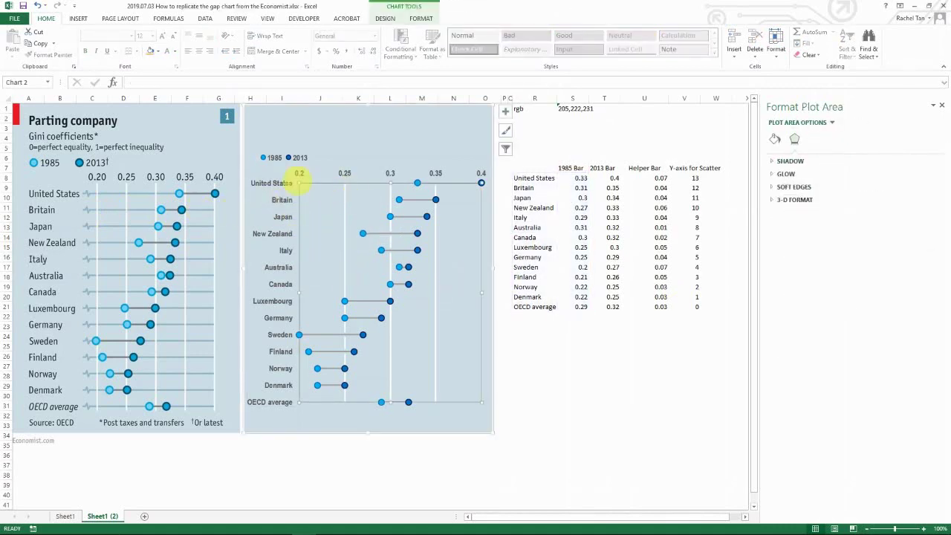
left_click(421, 18)
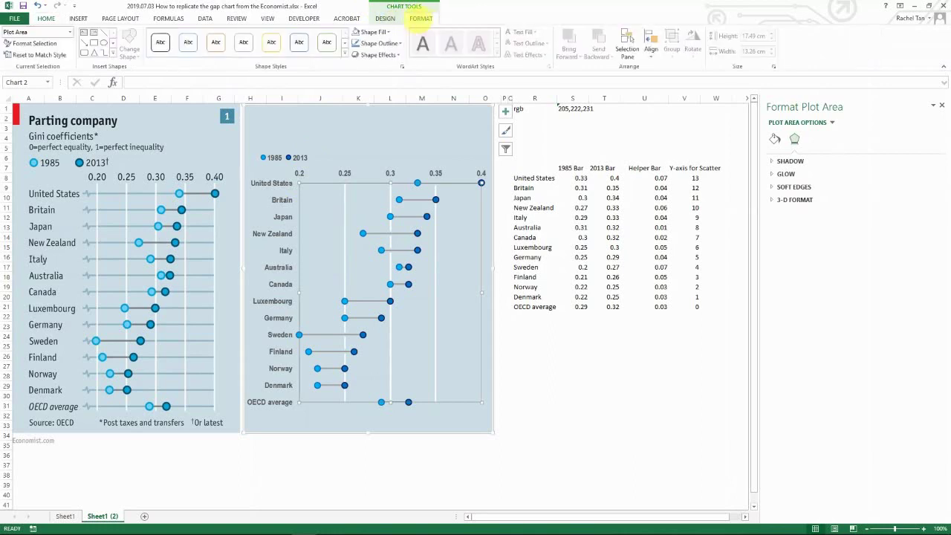
left_click(384, 19)
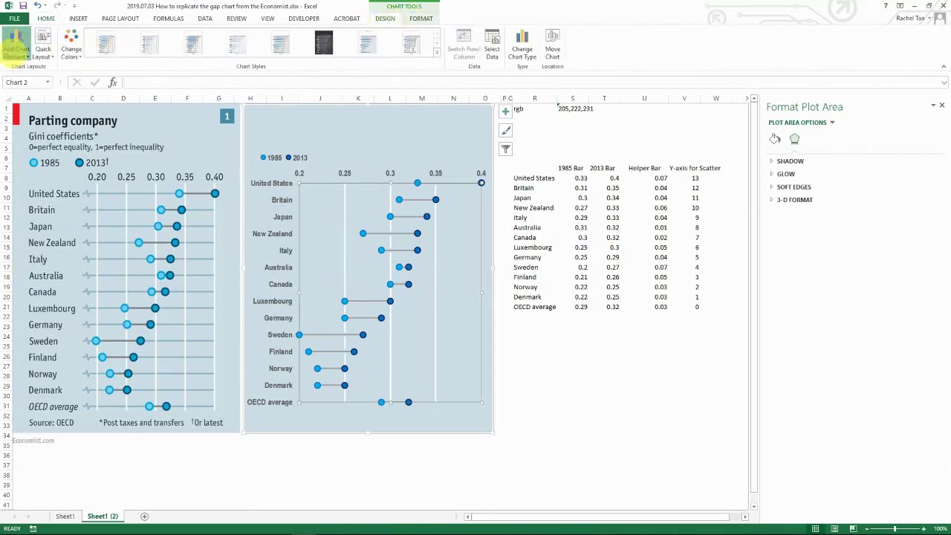
left_click(17, 46)
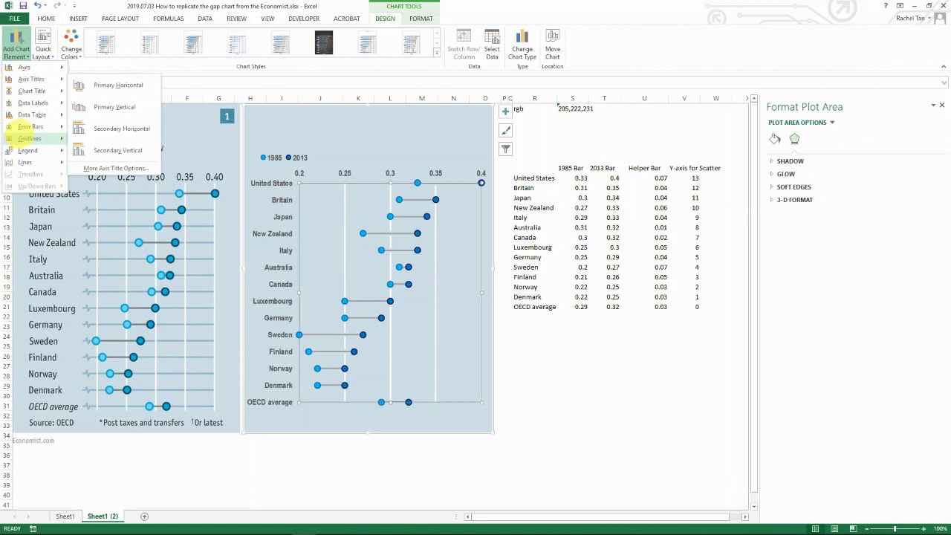
mouse_move(28, 138)
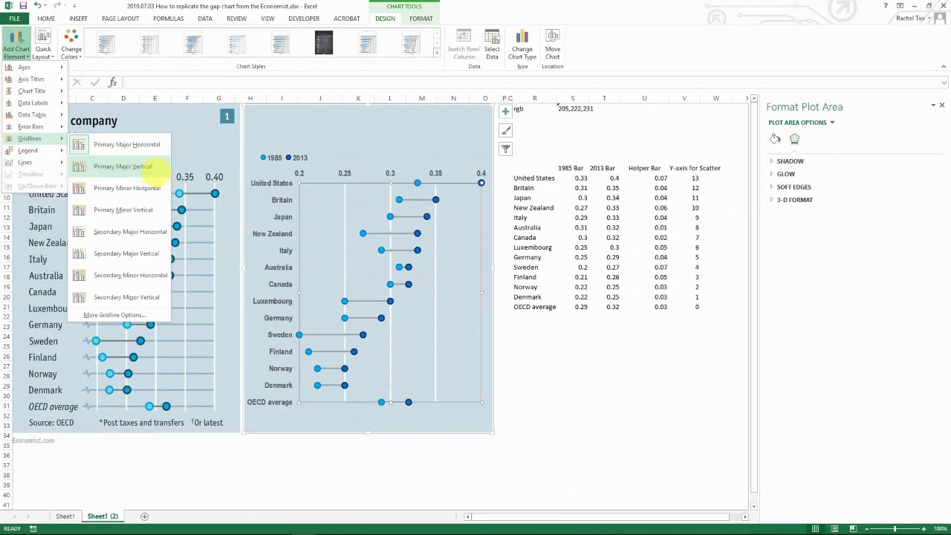
Add primary major vertical gridlines along each country row.
left_click(148, 166)
left_click(315, 217)
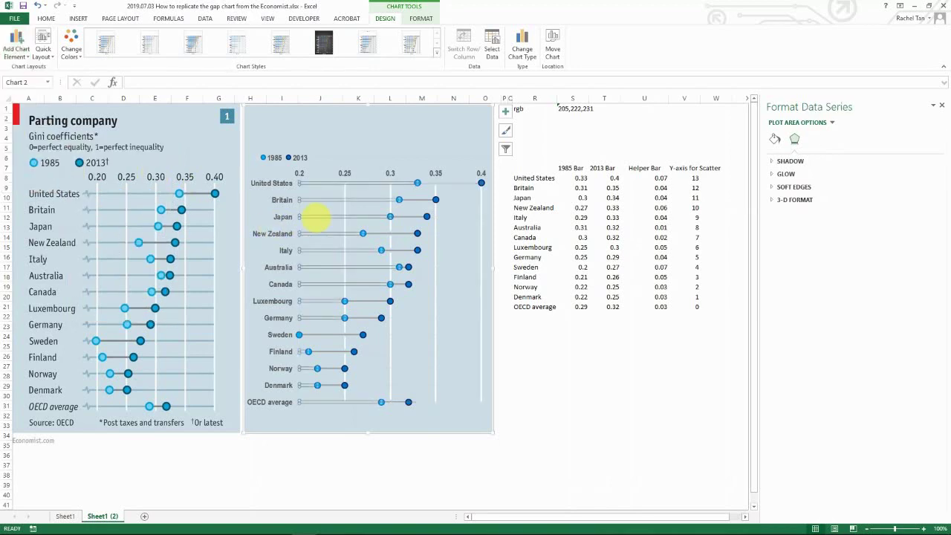
left_click(457, 218)
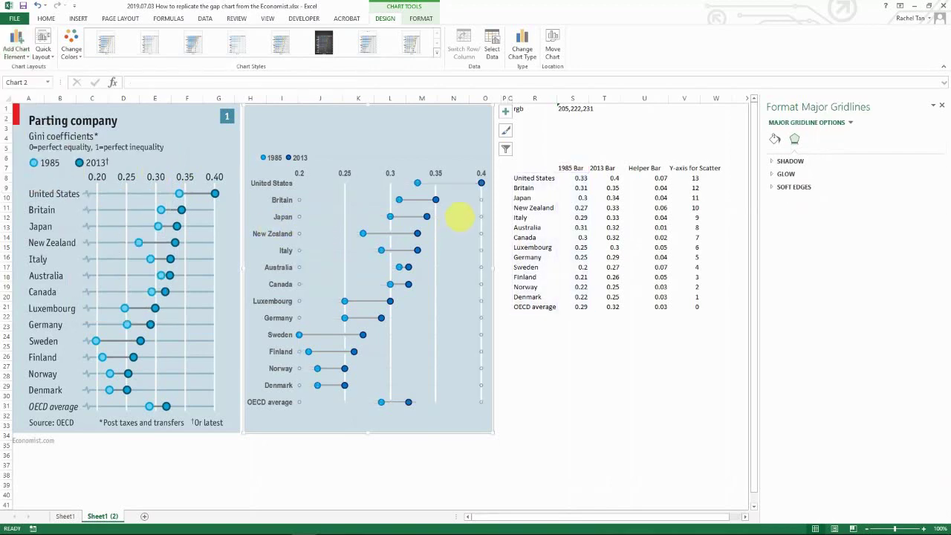
Give the category axis no fill and a solid coloured line, then undo the last two changes.
right_click(461, 215)
left_click(483, 296)
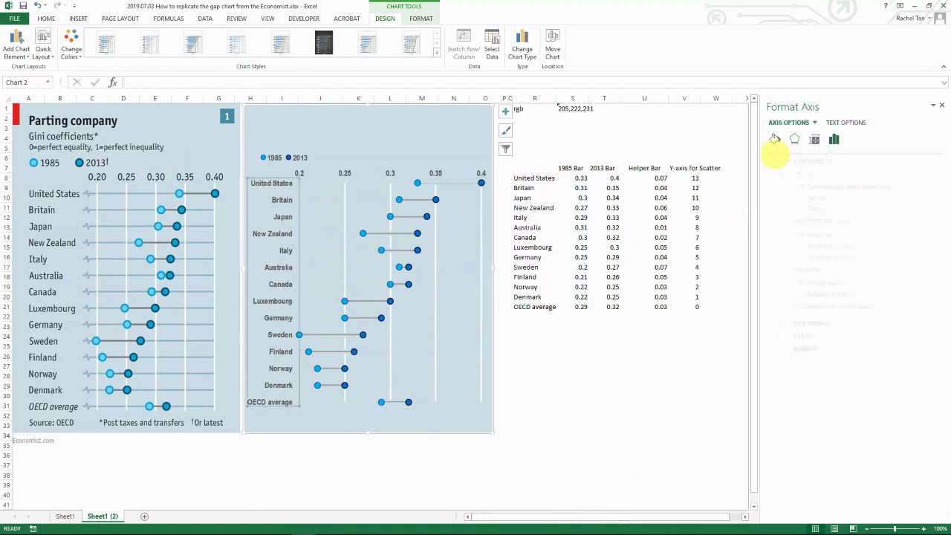
left_click(774, 138)
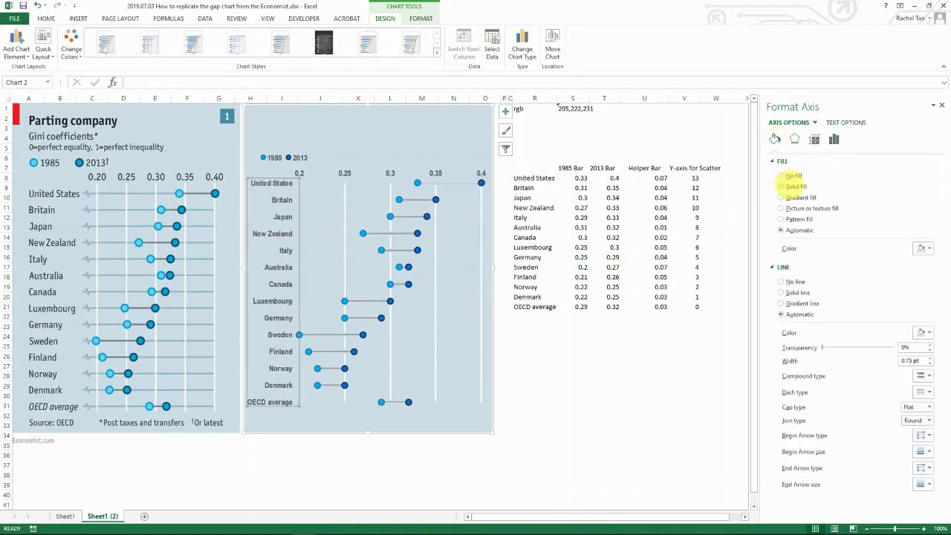
left_click(789, 175)
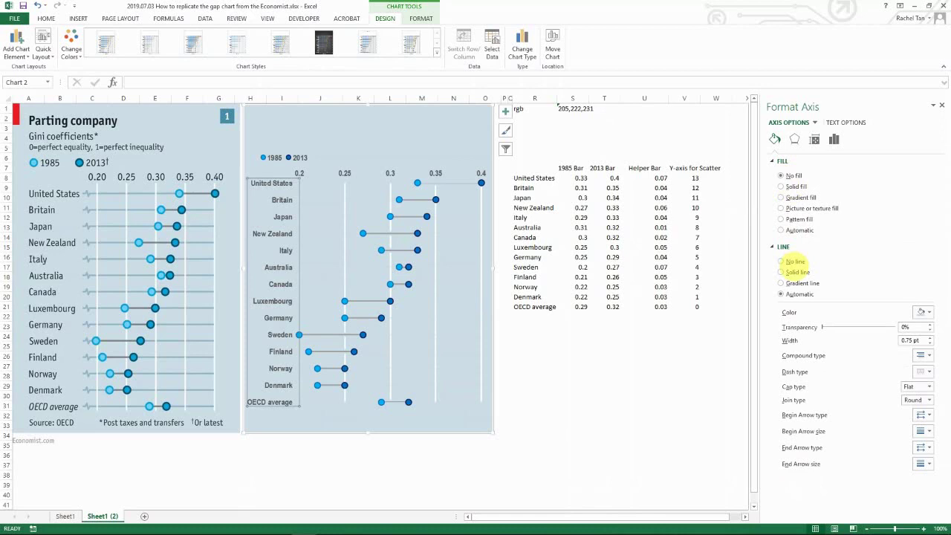
left_click(793, 272)
left_click(924, 311)
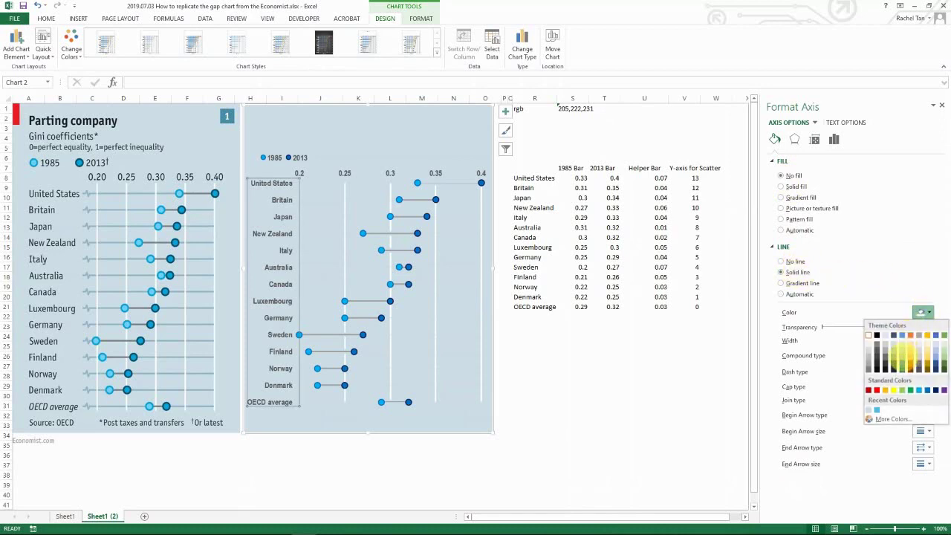
left_click(901, 347)
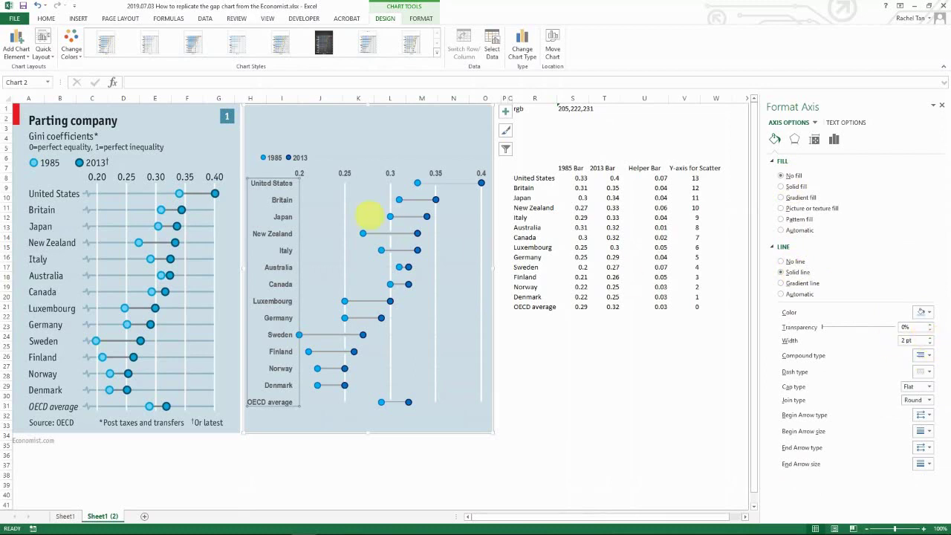
left_click(325, 219)
left_click(337, 157)
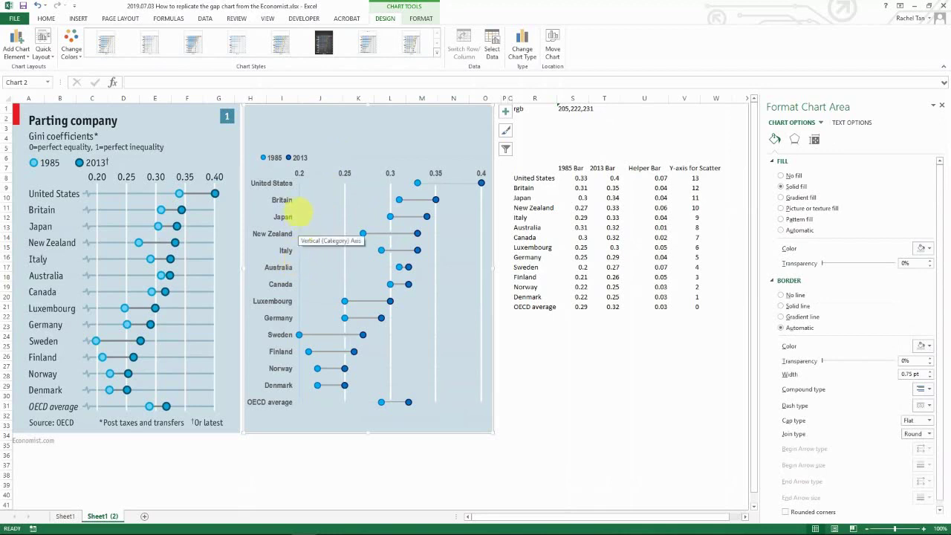
key("ctrl+z")
key("ctrl+z")
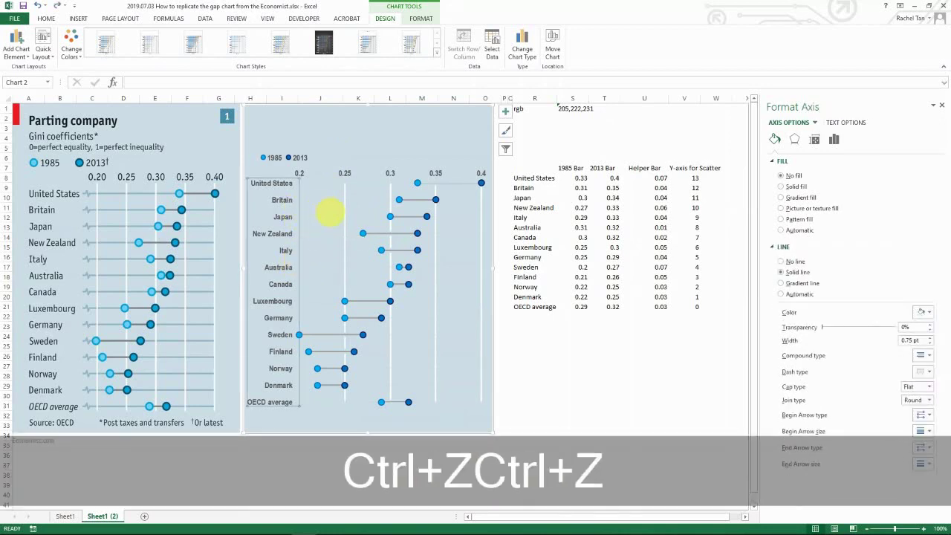
Make the row gridlines a light colour at 50% transparency and 2.75 pt width.
left_click(349, 198)
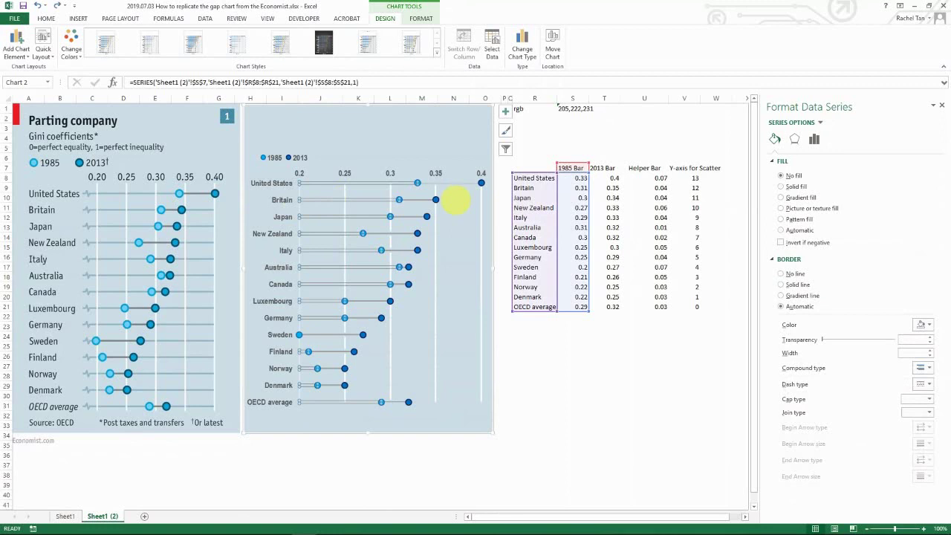
left_click(459, 198)
left_click(921, 225)
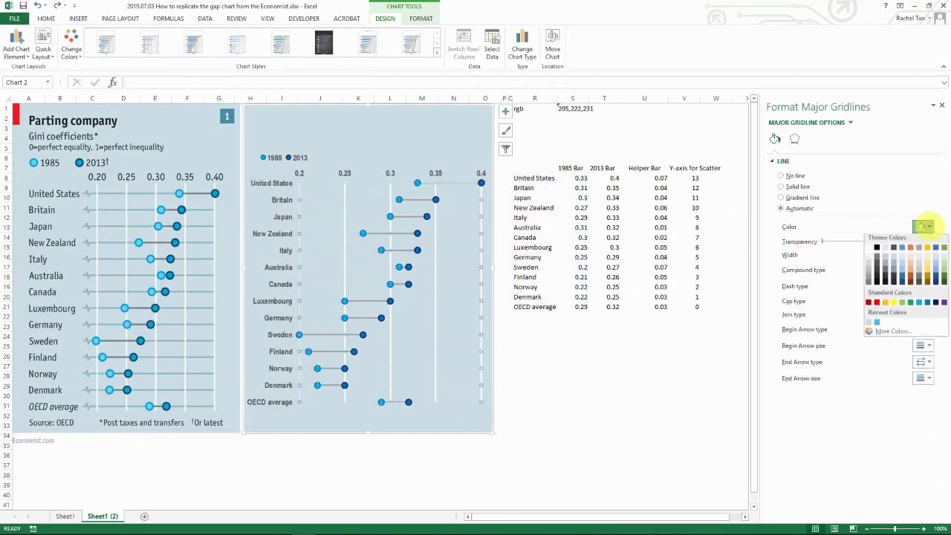
left_click(901, 266)
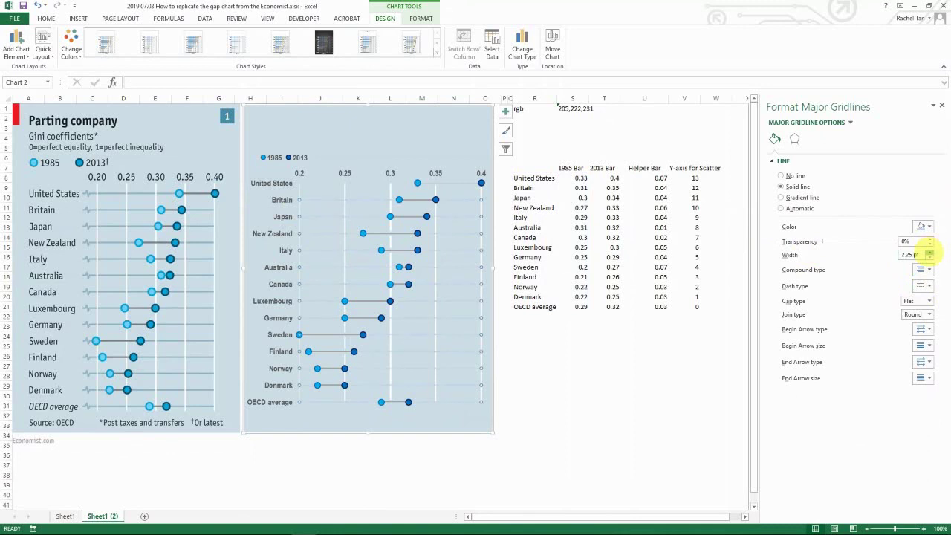
left_click(921, 226)
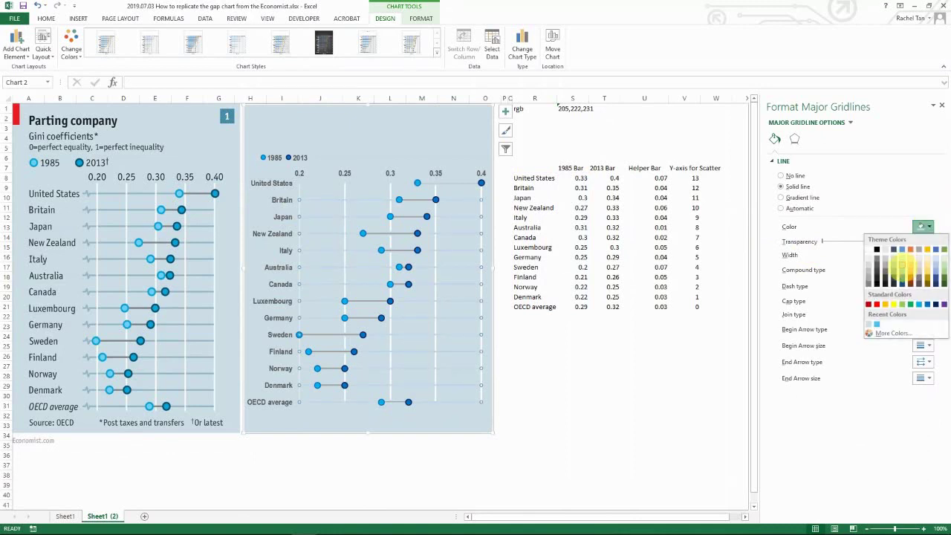
left_click(900, 266)
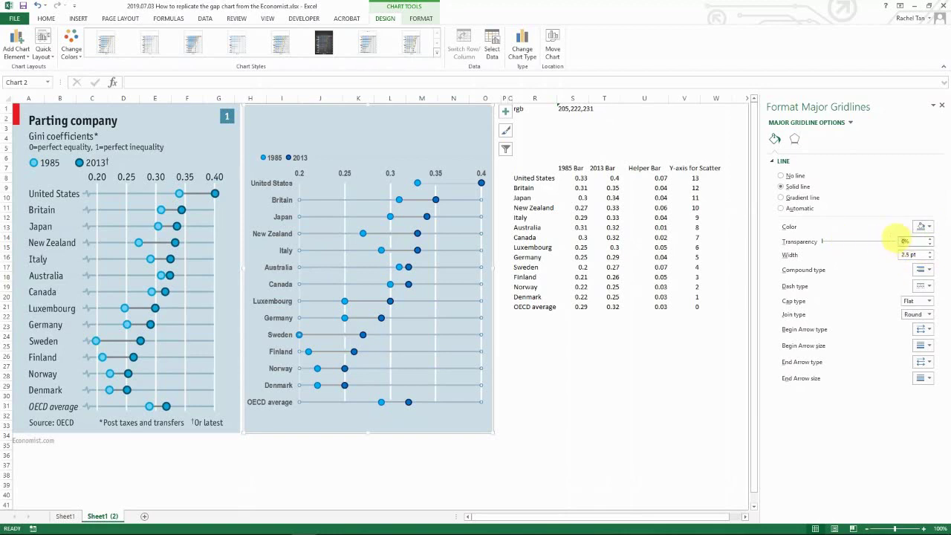
type("50")
key("Return")
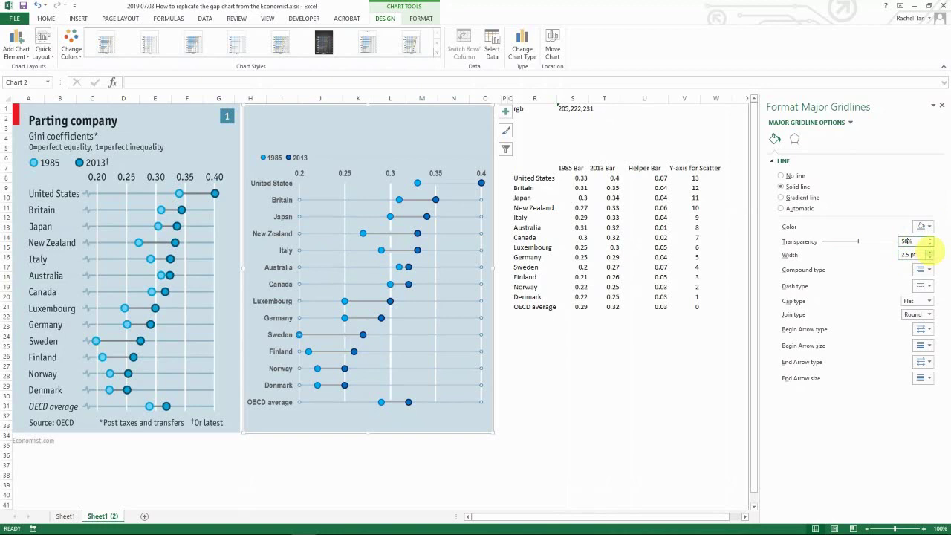
left_click(929, 251)
left_click(535, 326)
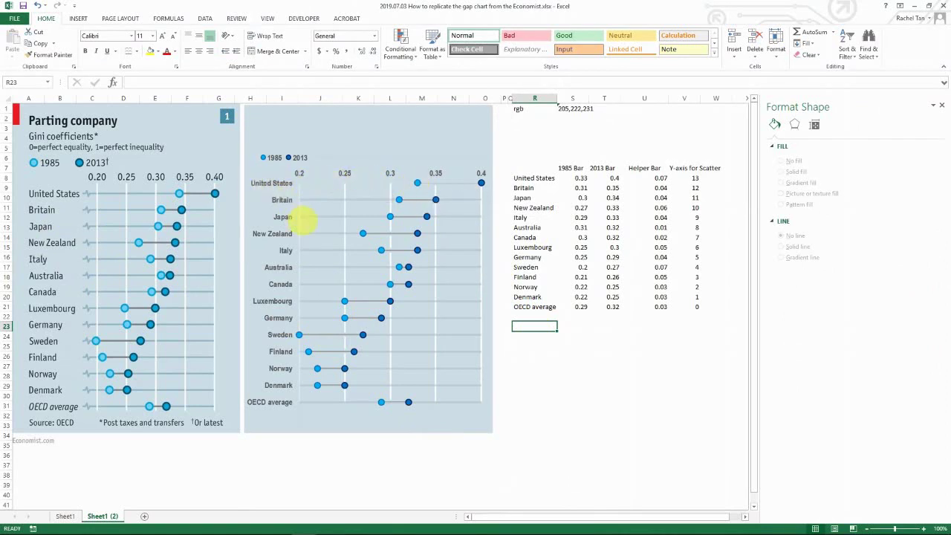
left_click(282, 197)
right_click(282, 196)
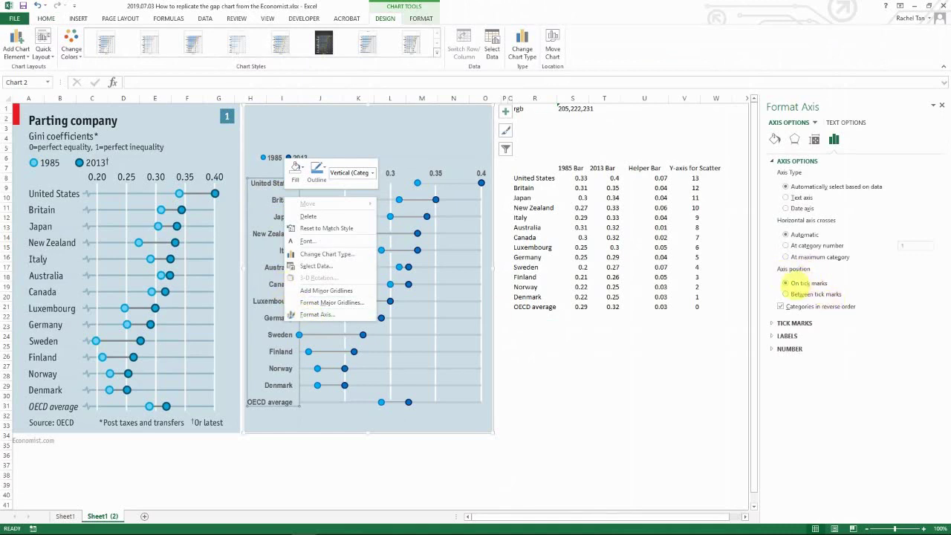
key("Escape")
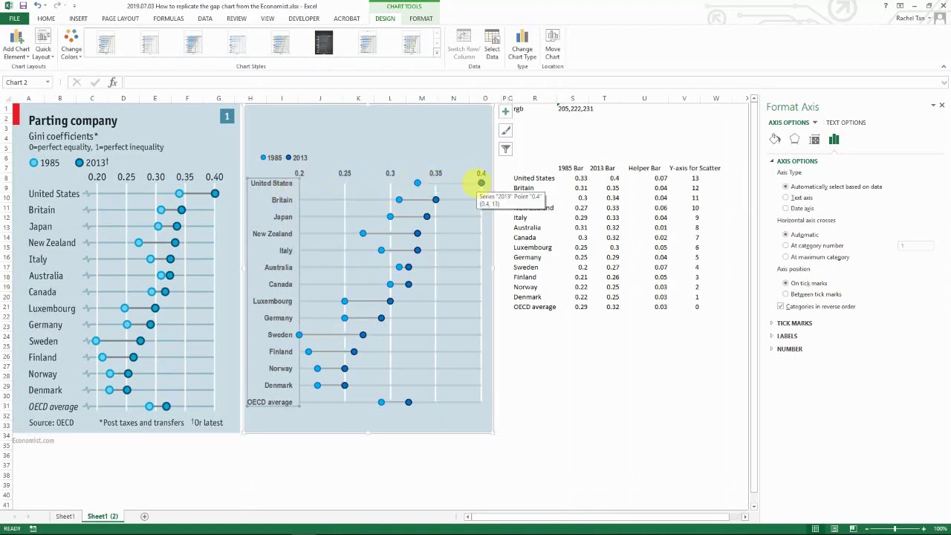
left_click(486, 195)
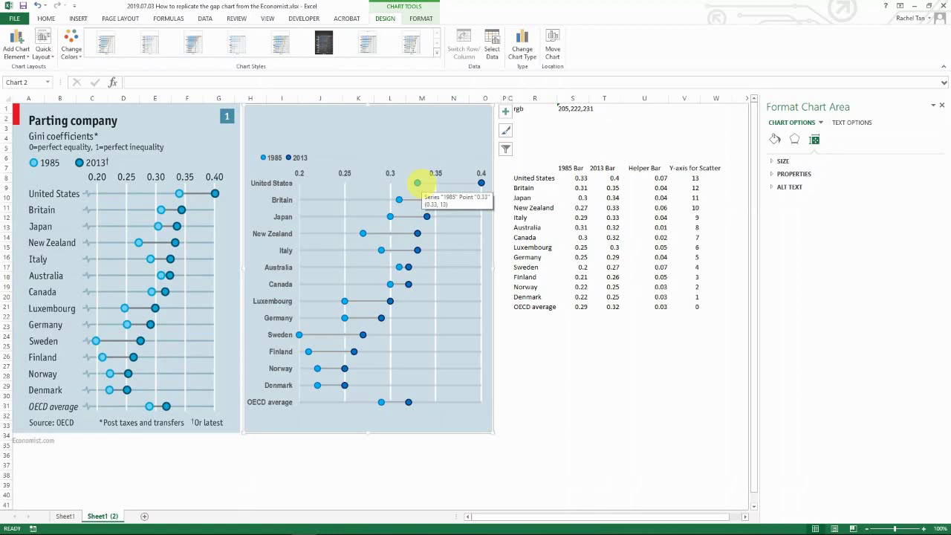
left_click(435, 176)
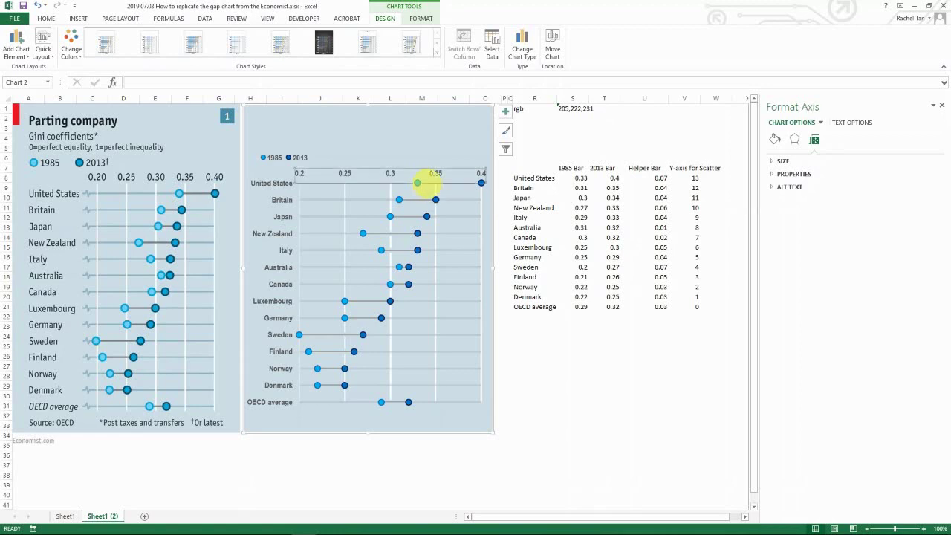
left_click(463, 184)
left_click(466, 184)
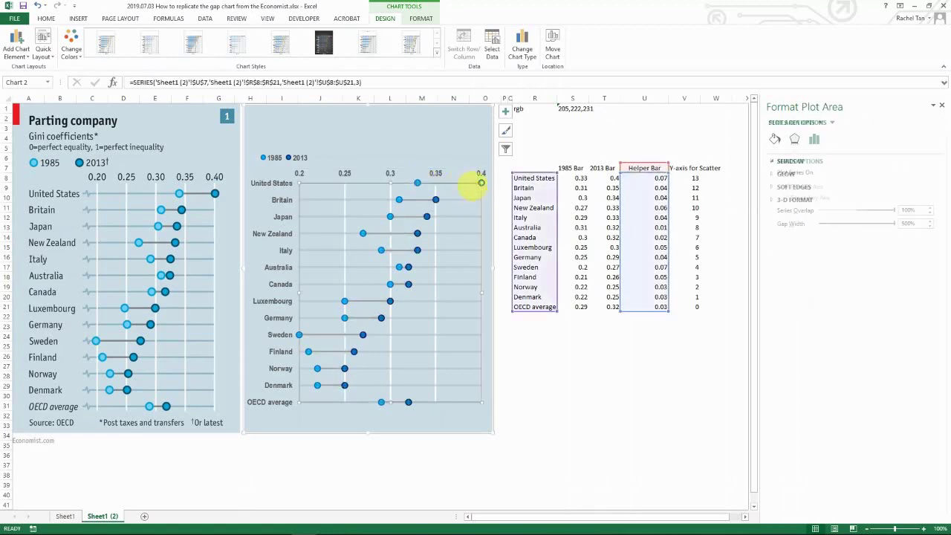
left_click(454, 156)
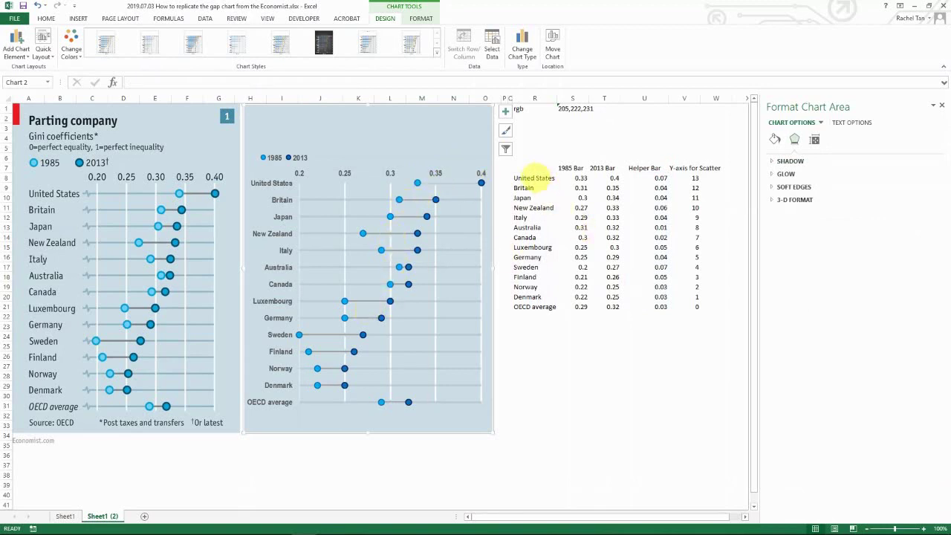
Move the data table from R8:V21 down to R9:V22, then select the empty R8:U8.
left_click_drag(533, 179, 696, 308)
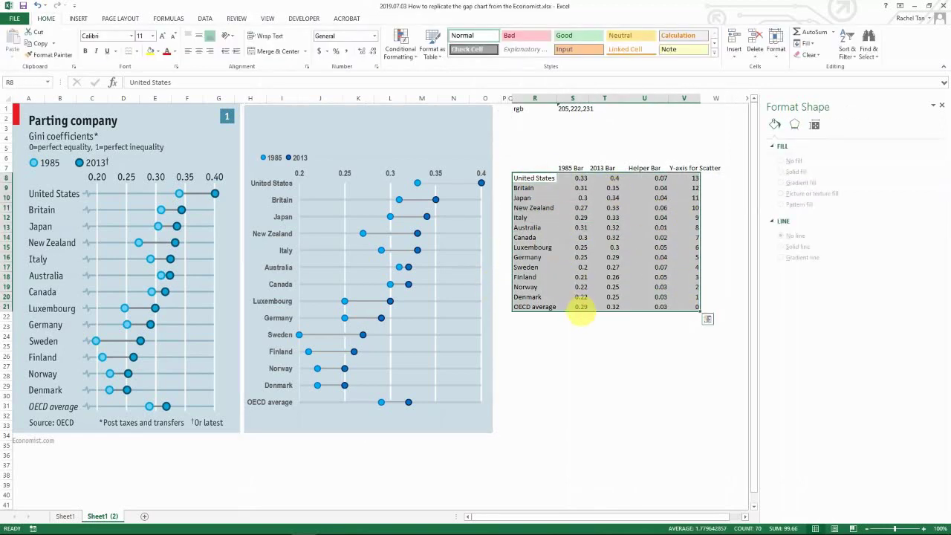
left_click_drag(580, 309, 580, 317)
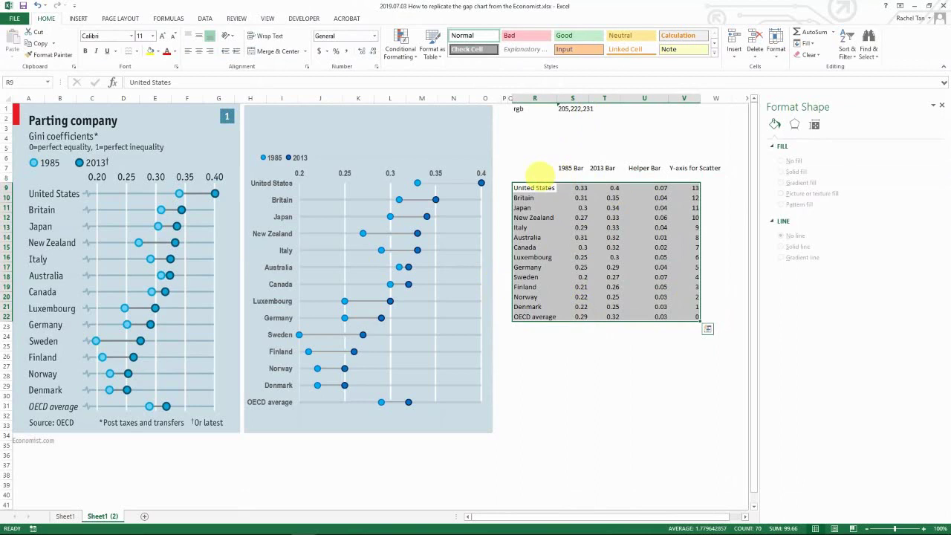
left_click_drag(539, 178, 685, 177)
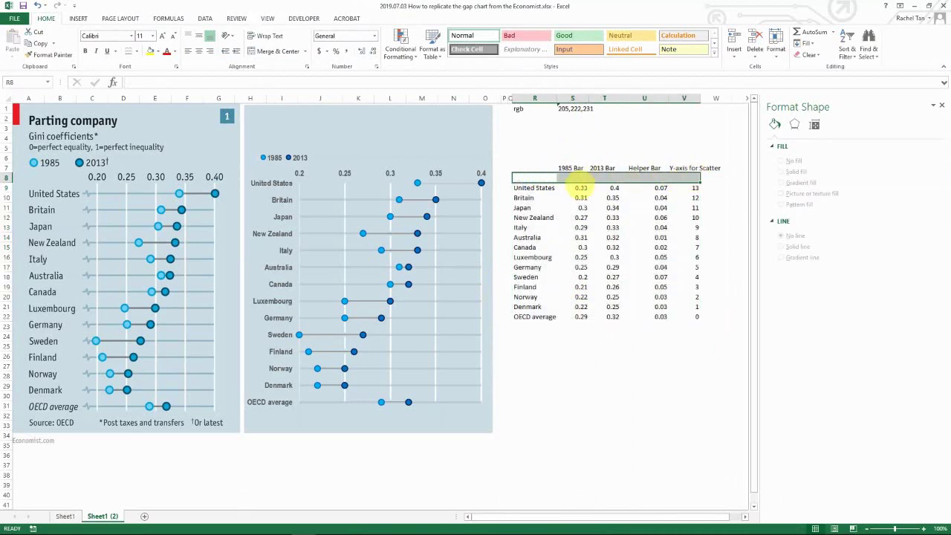
Extend the 1985 bar and 1985 dot series ranges in columns S and V up to row 8.
left_click(398, 199)
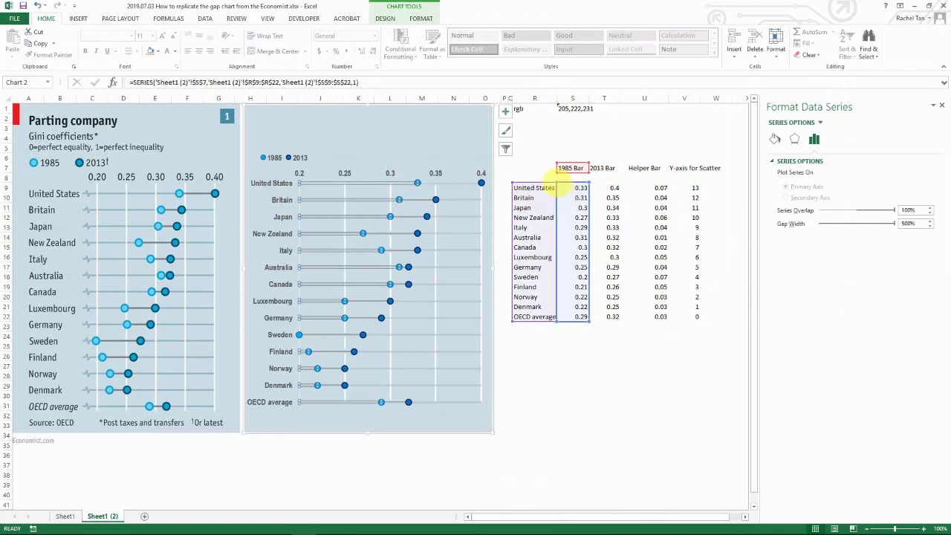
left_click_drag(562, 169, 560, 171)
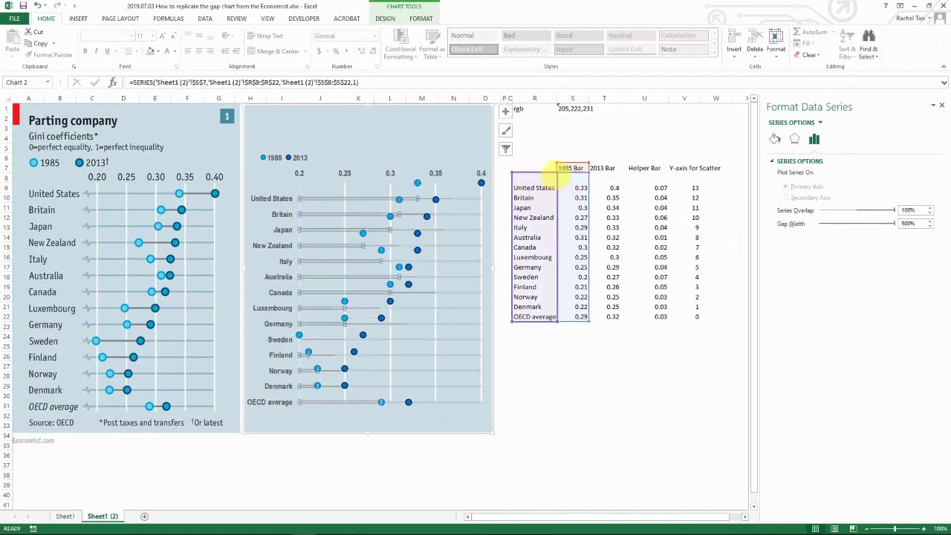
left_click(416, 184)
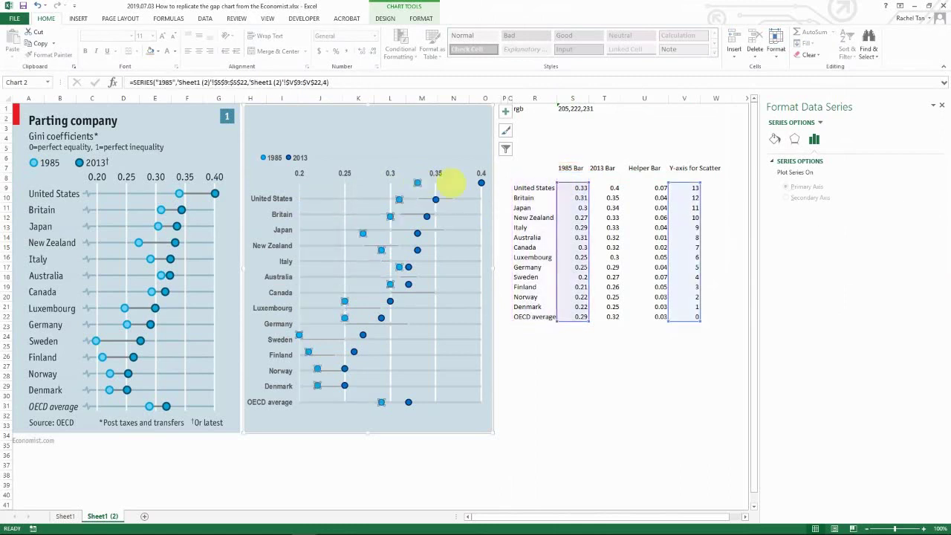
left_click_drag(583, 183, 575, 169)
left_click_drag(701, 184, 700, 172)
left_click(272, 198)
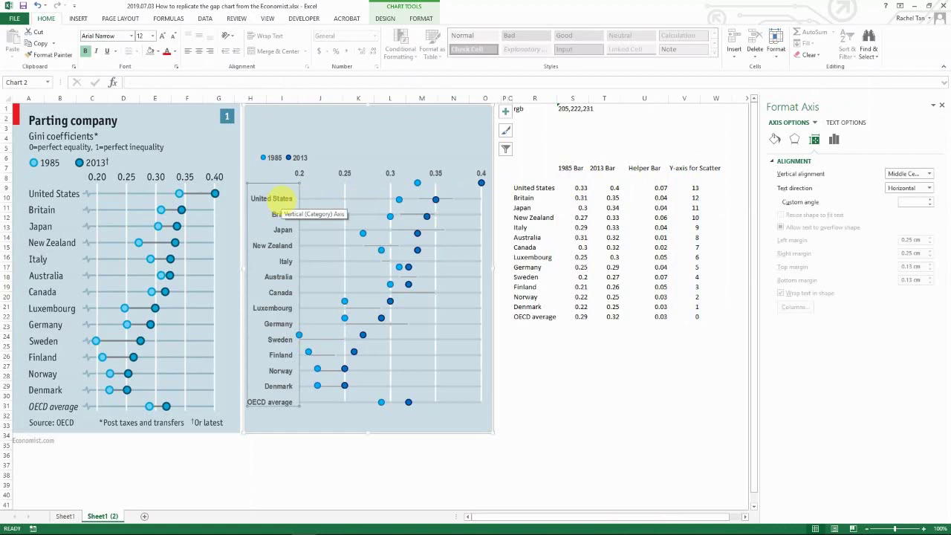
right_click(321, 205)
left_click(355, 258)
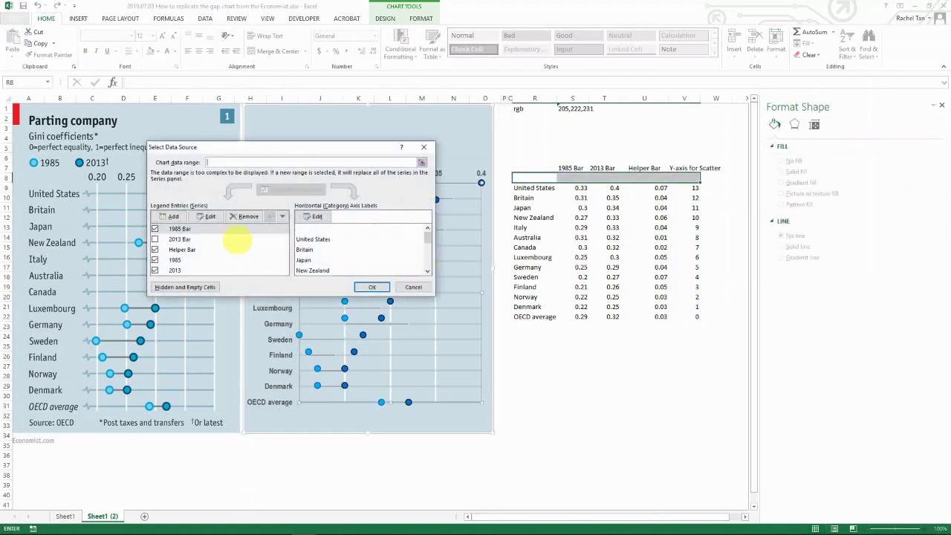
left_click(179, 228)
left_click(207, 216)
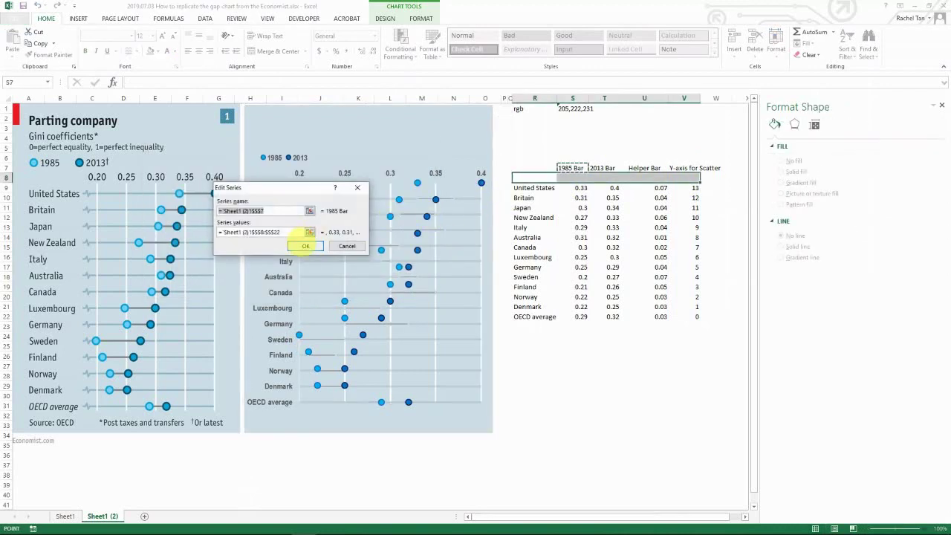
left_click(305, 246)
left_click(364, 283)
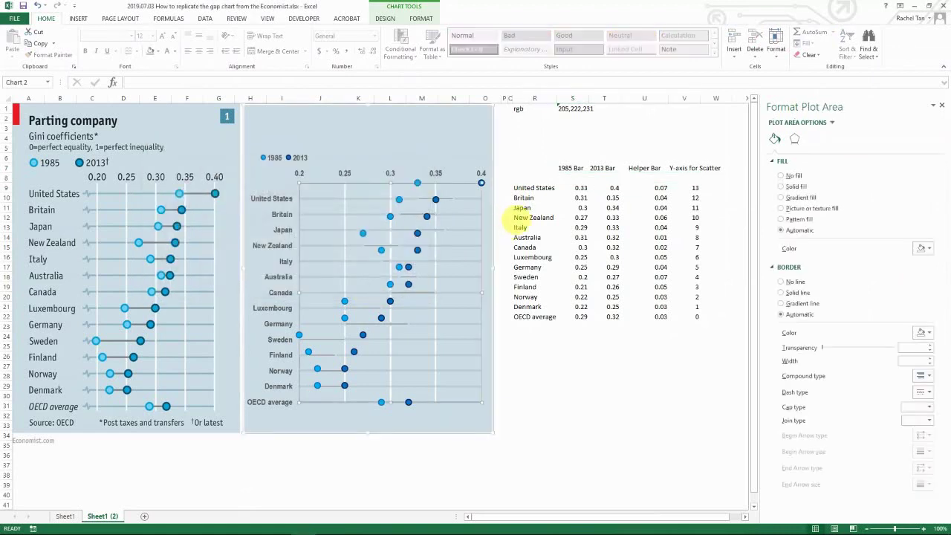
left_click(304, 191)
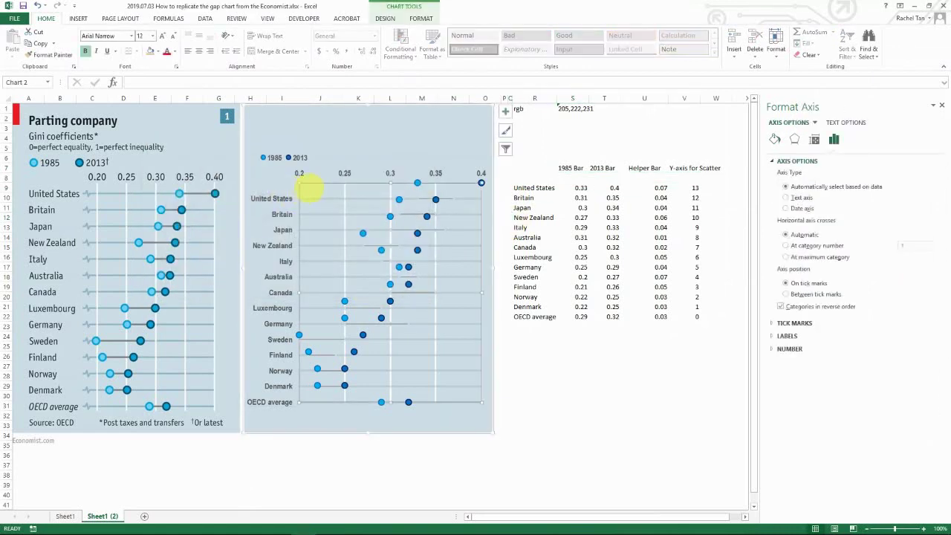
left_click(377, 191)
left_click(413, 199)
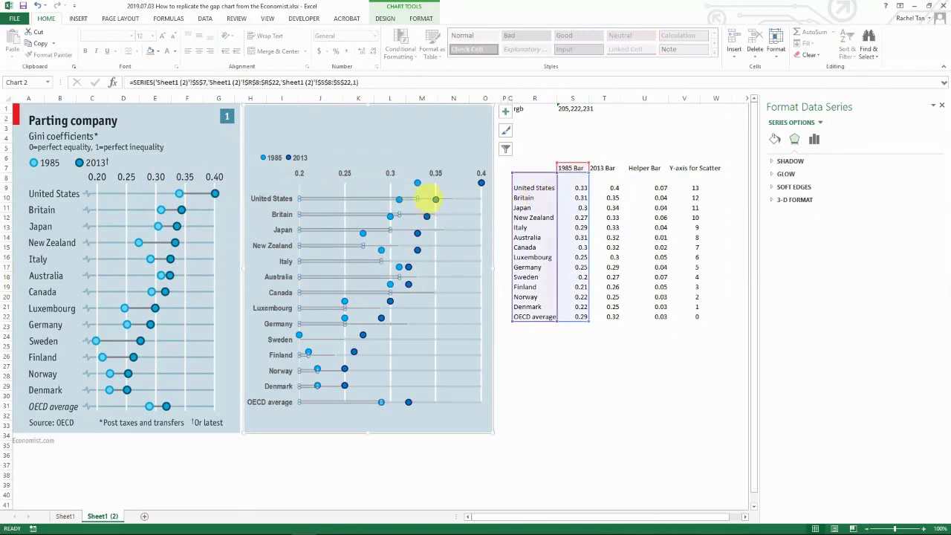
Check each series' range and extend the 2013 dot values up to T8:T22.
left_click(435, 199)
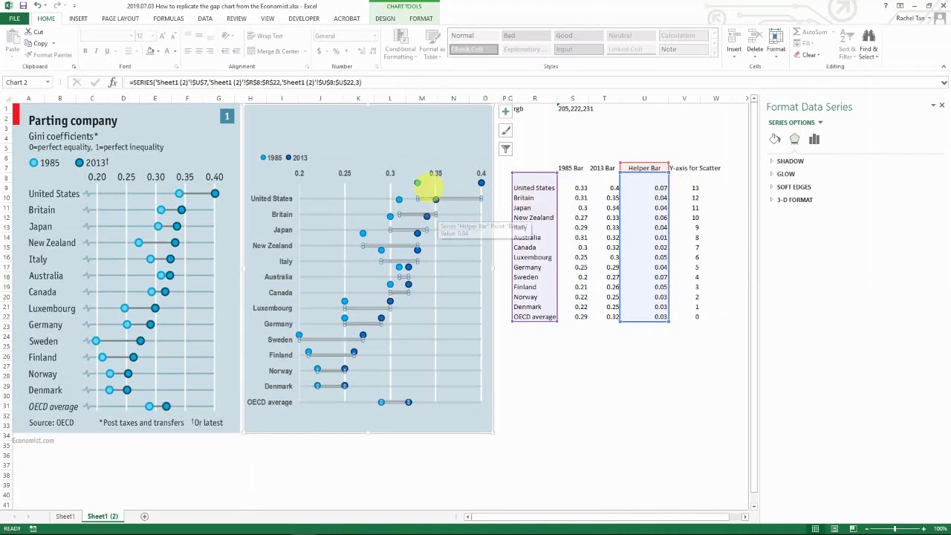
left_click(417, 182)
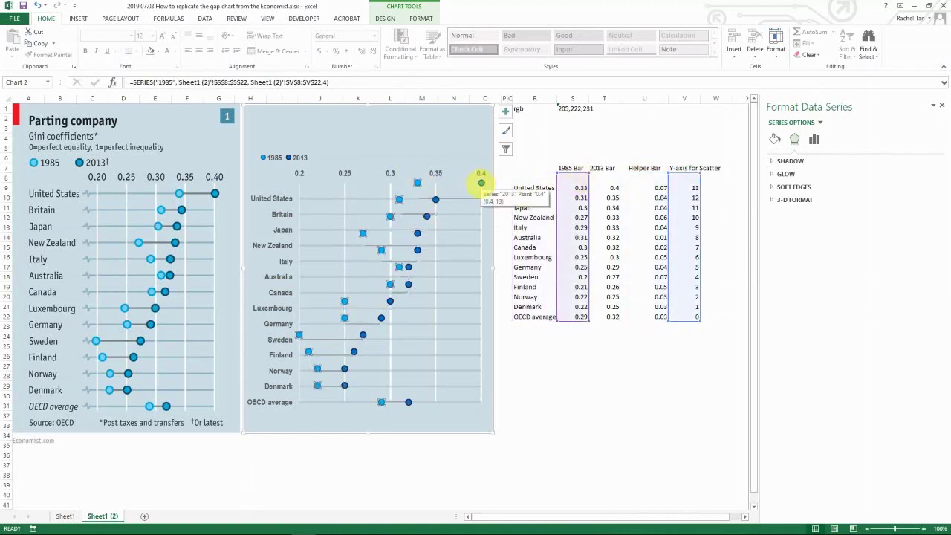
left_click(481, 181)
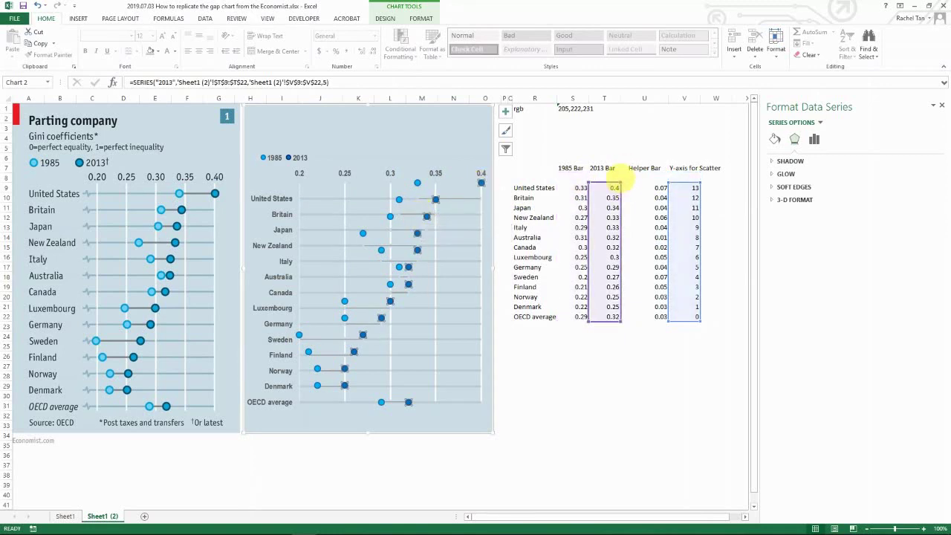
left_click_drag(616, 182, 617, 171)
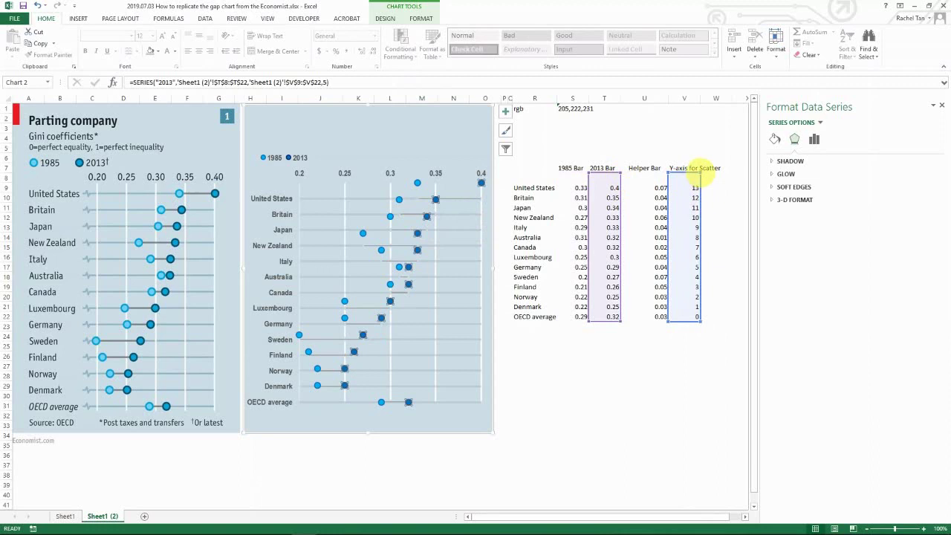
left_click(312, 198)
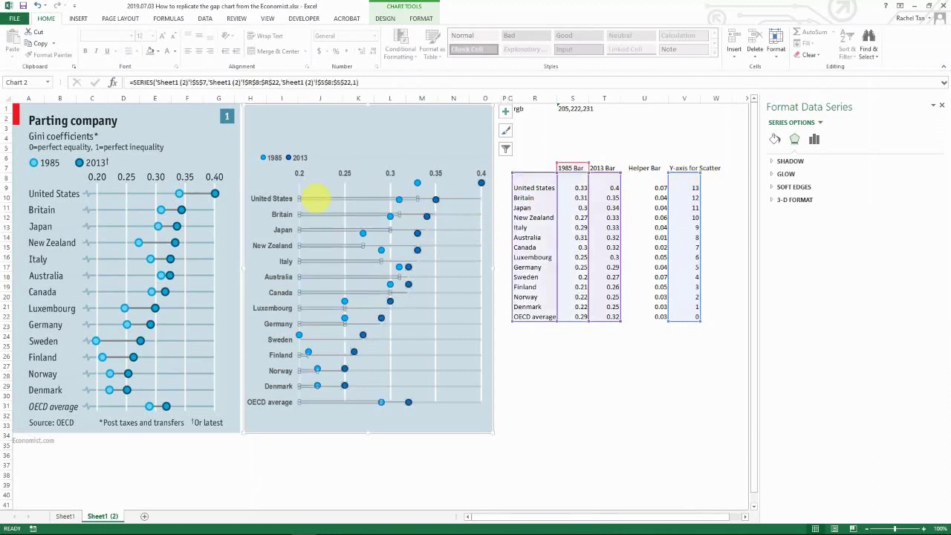
left_click(435, 199)
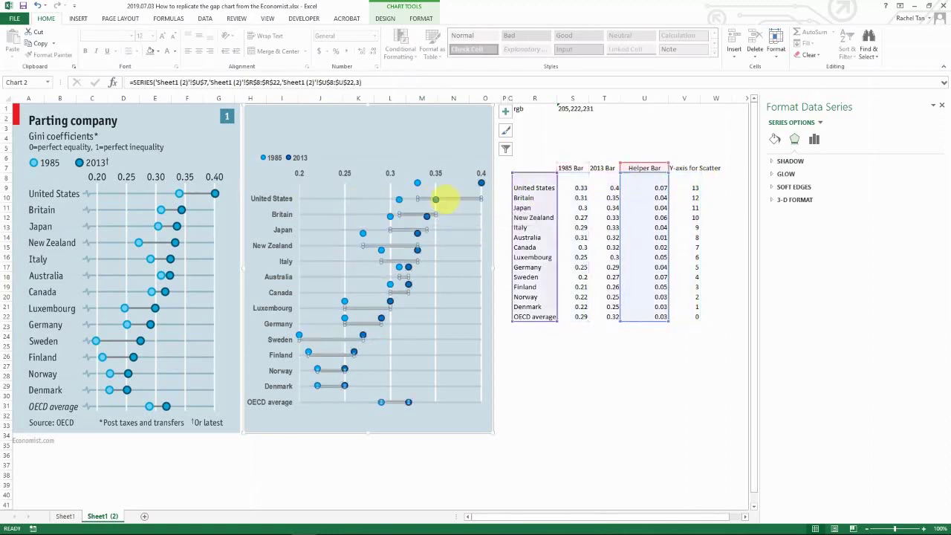
left_click(471, 212)
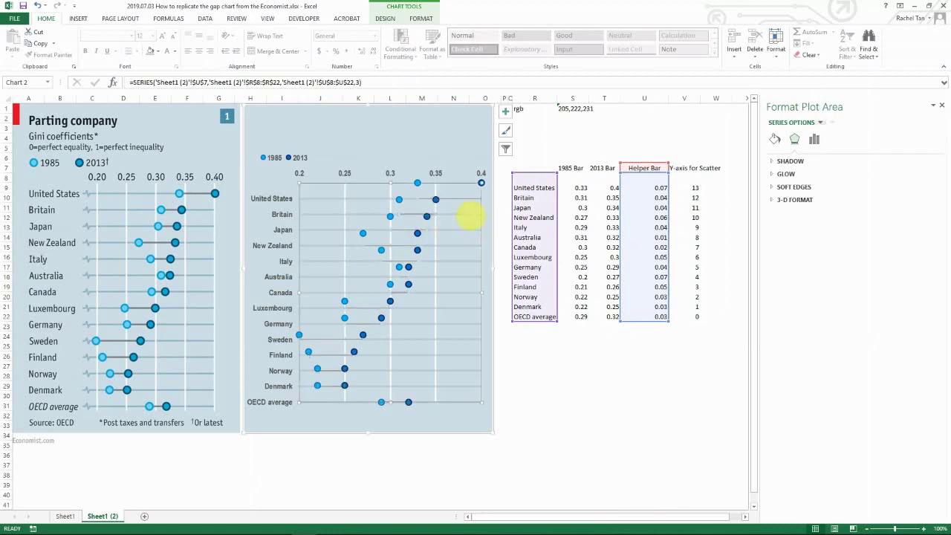
Select the chart and bring up the Axes choices under Add Chart Element.
left_click(486, 208)
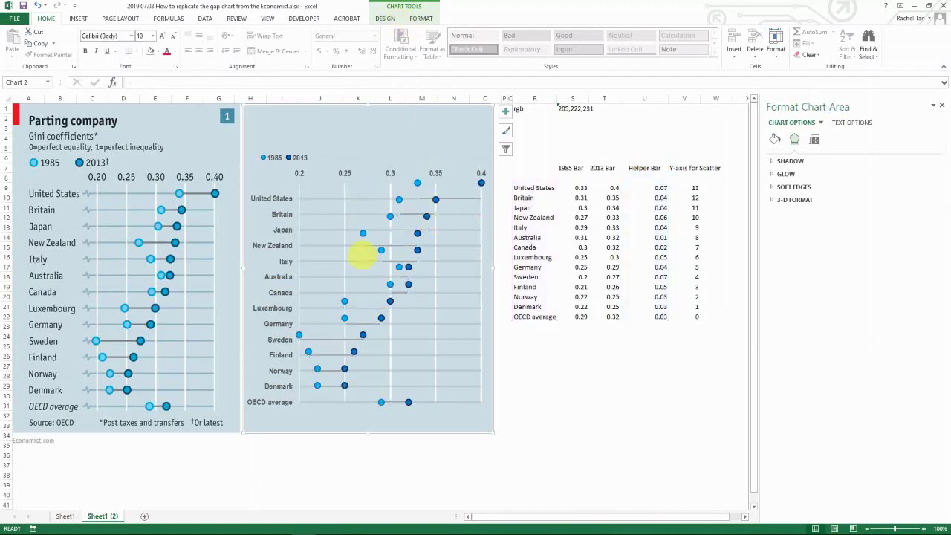
left_click(421, 18)
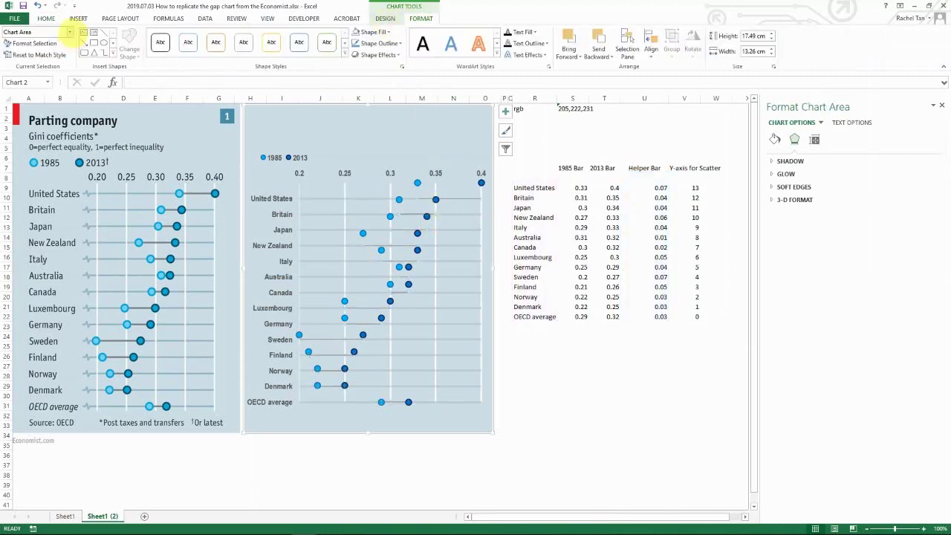
left_click(70, 32)
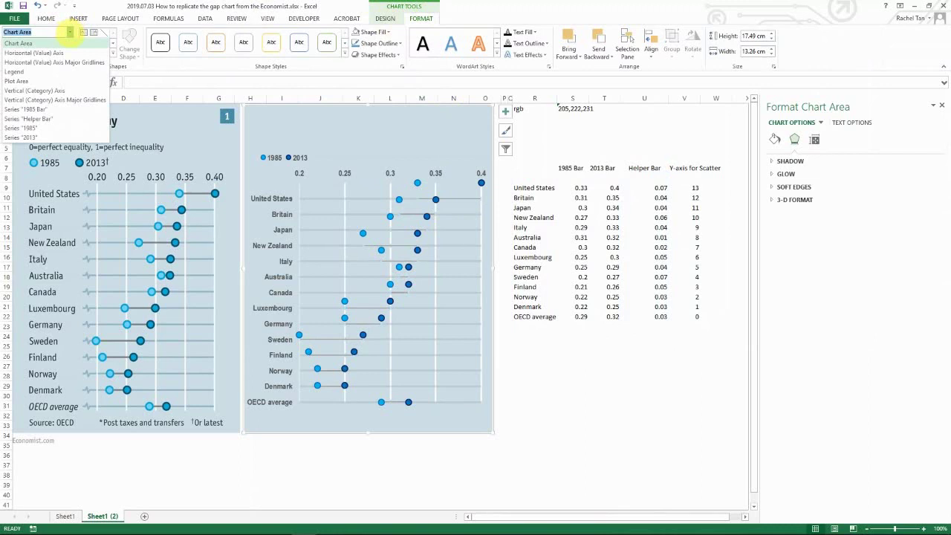
left_click(385, 18)
left_click(16, 43)
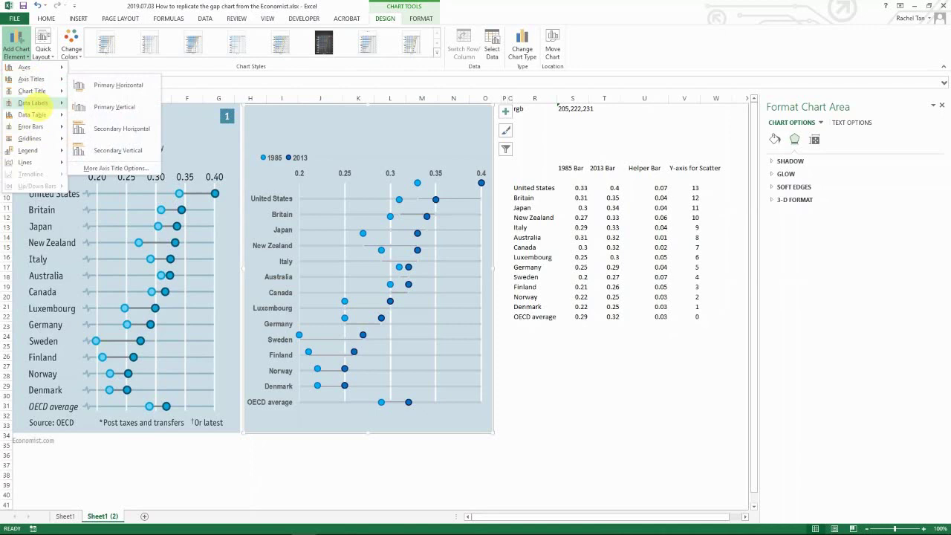
mouse_move(26, 67)
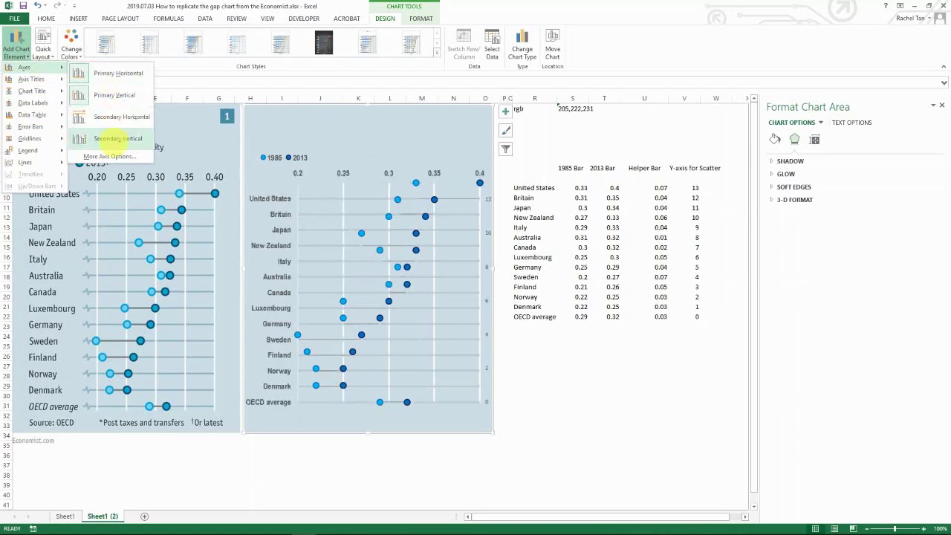
Add a secondary vertical axis and open its Format Axis settings.
left_click(117, 138)
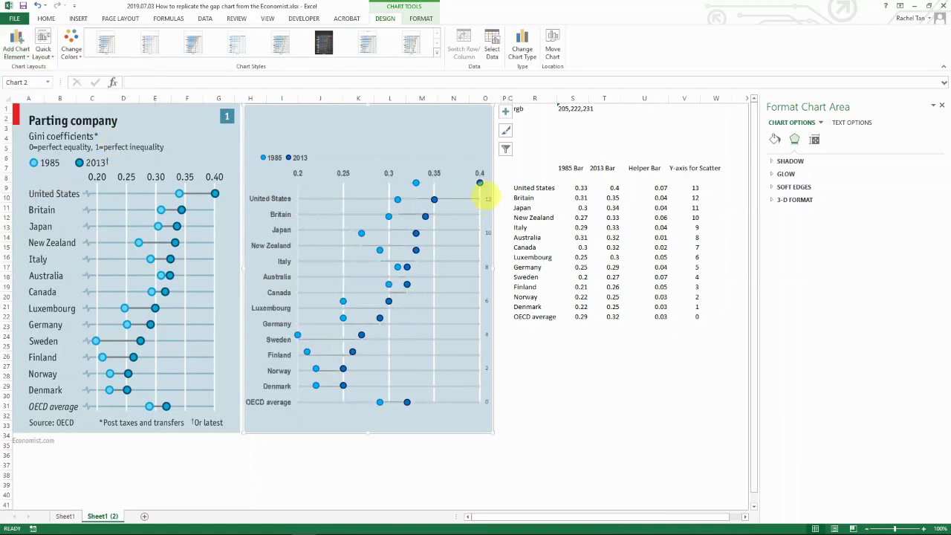
left_click(484, 199)
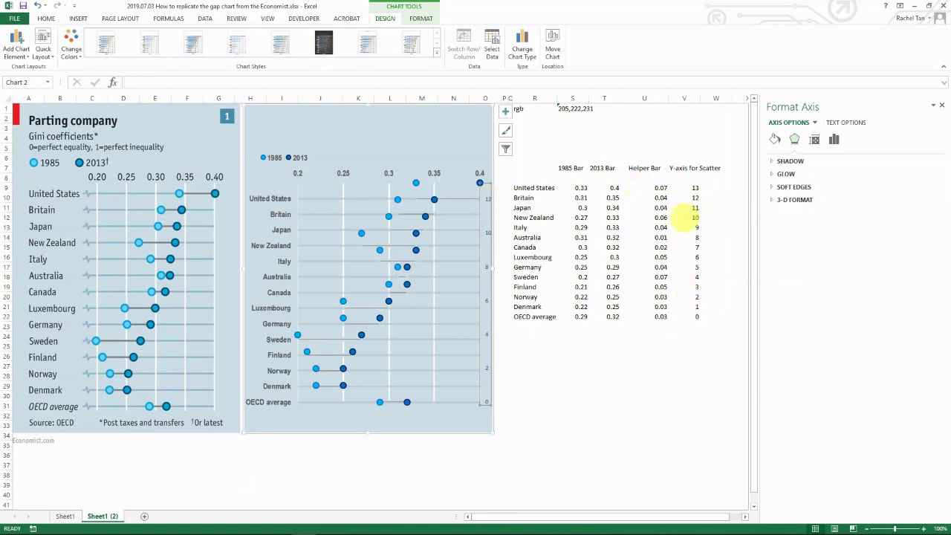
right_click(487, 199)
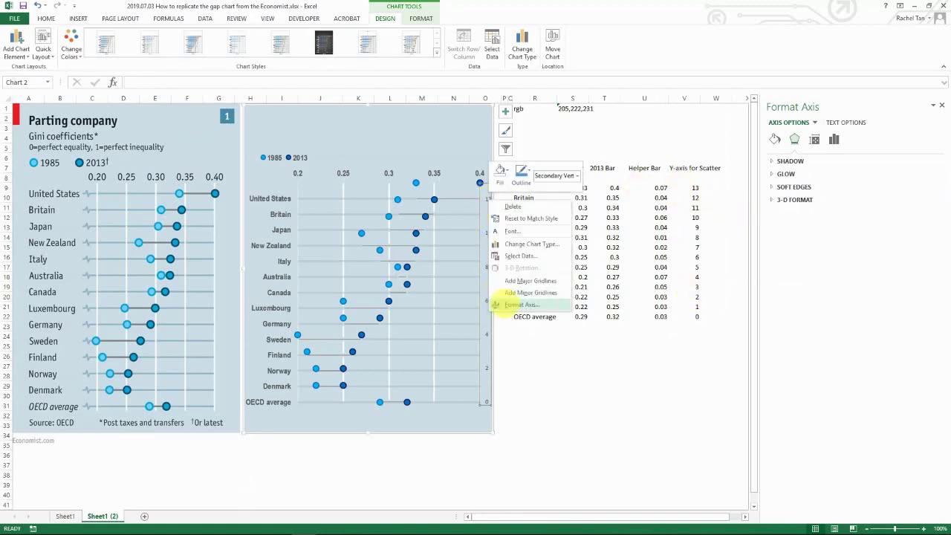
left_click(531, 362)
Set the secondary axis maximum to 14, undo the 140 typo, and delete the axis.
left_click(878, 199)
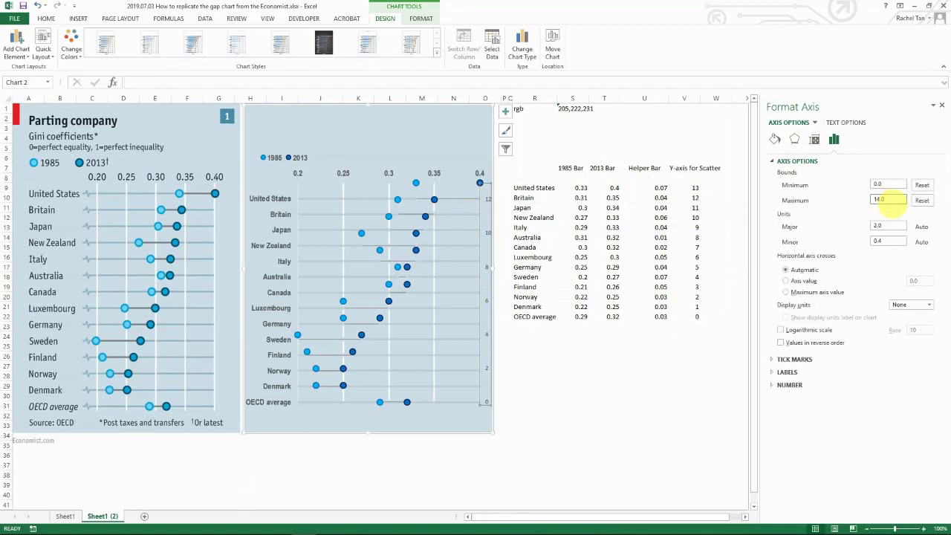
key("Return")
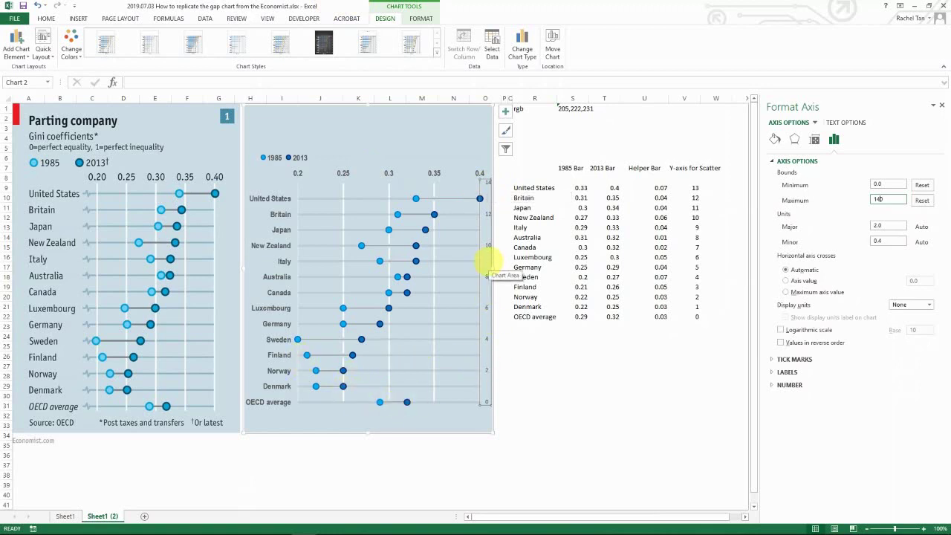
type("0")
left_click(475, 185)
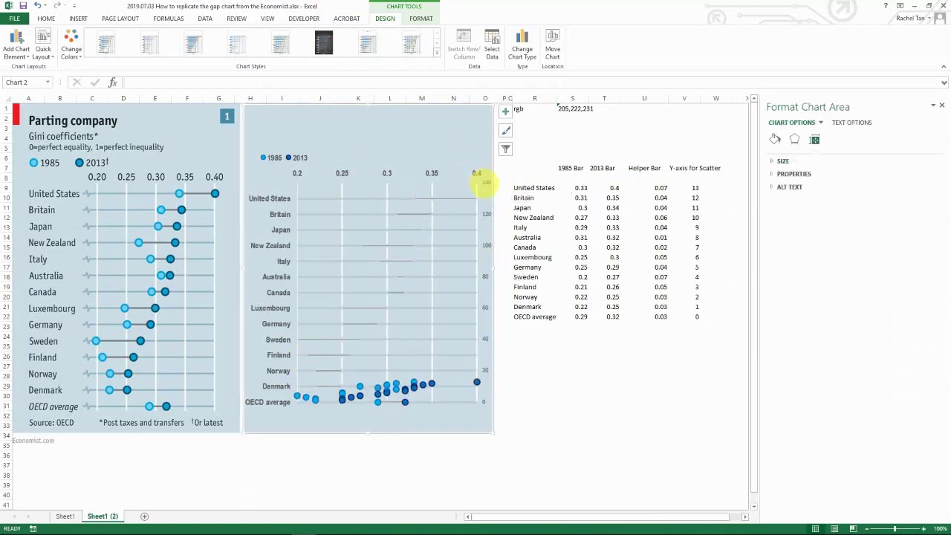
key("ctrl+z")
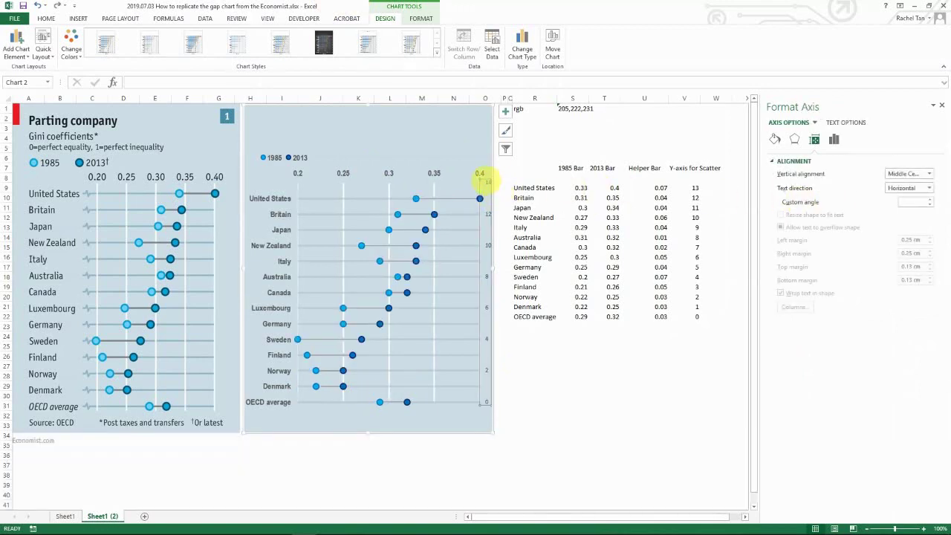
key("Delete")
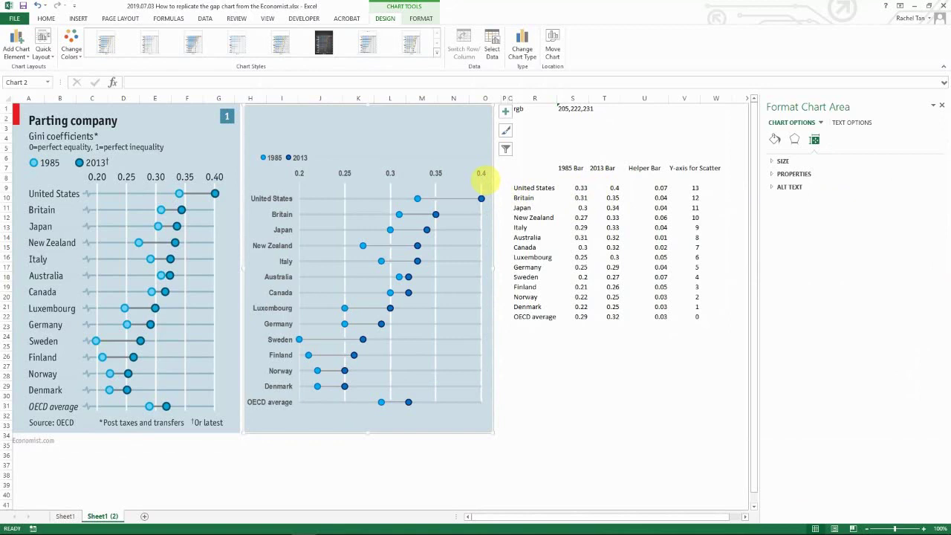
left_click(568, 216)
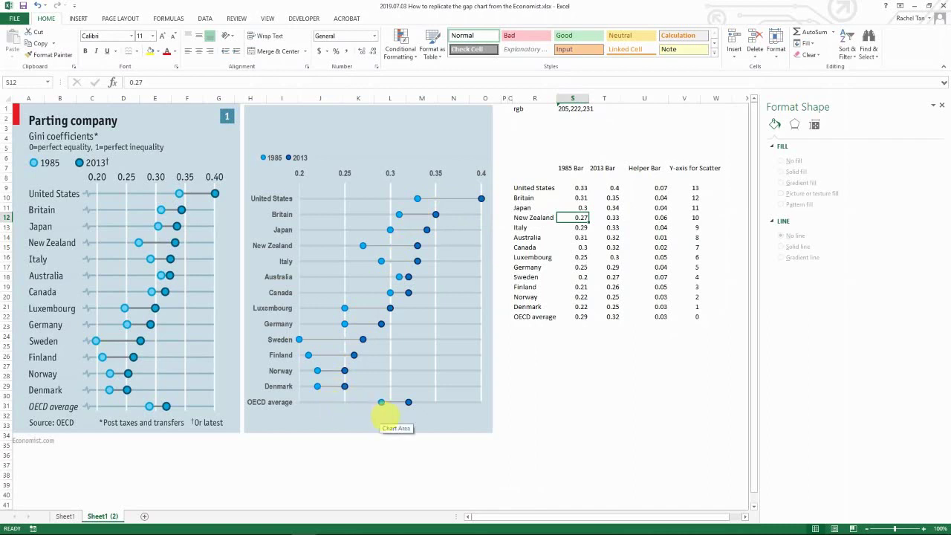
left_click(537, 425)
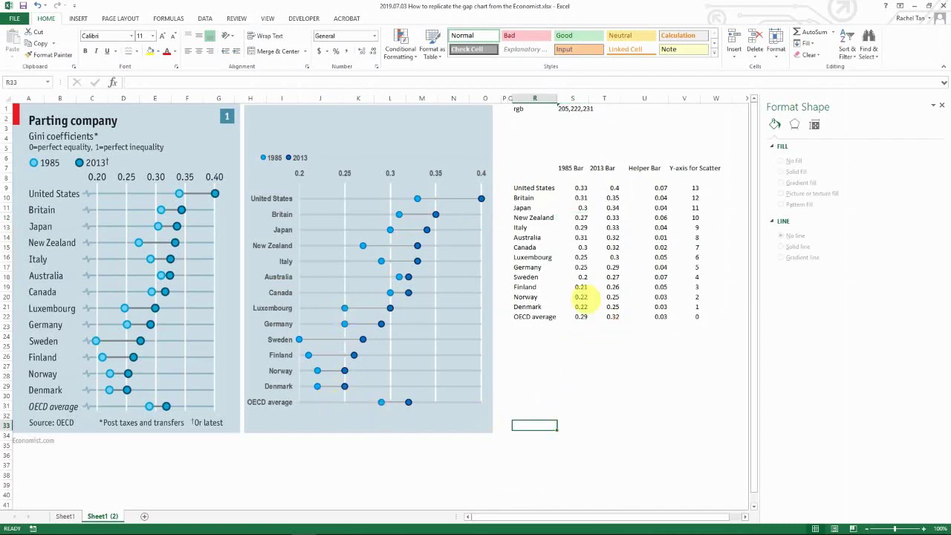